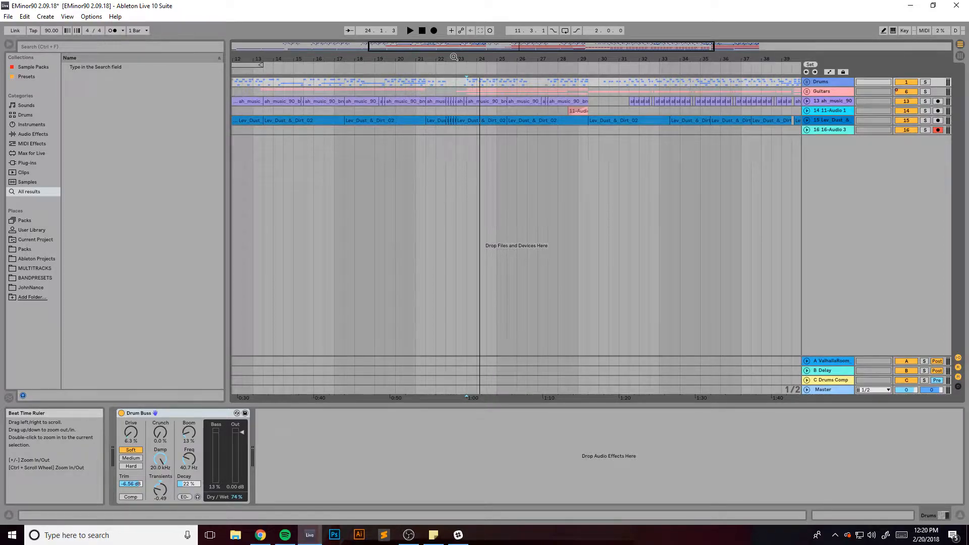
# Play the full arrangement from bar 22.4 to about bar 31 to hear the drums in the mix
pyautogui.doubleClick(429, 44)
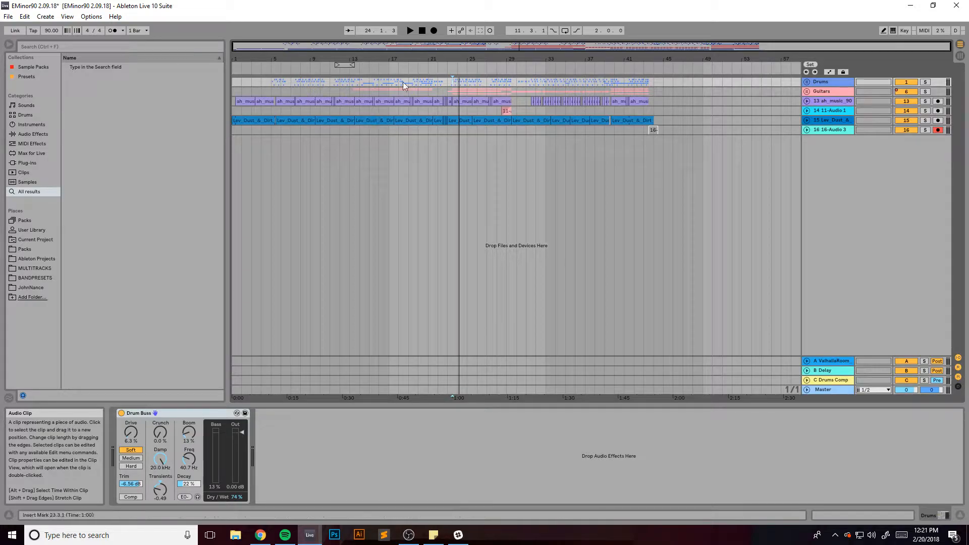
pyautogui.moveTo(456, 48)
pyautogui.mouseDown()
pyautogui.moveTo(468, 76)
pyautogui.moveTo(565, 78)
pyautogui.moveTo(545, 103)
pyautogui.mouseUp()
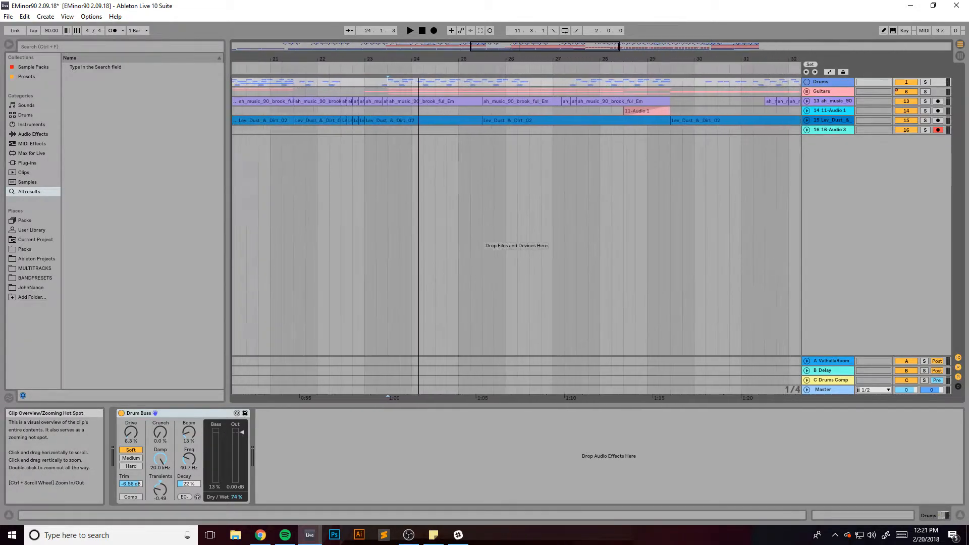
pyautogui.click(356, 82)
pyautogui.press('space')
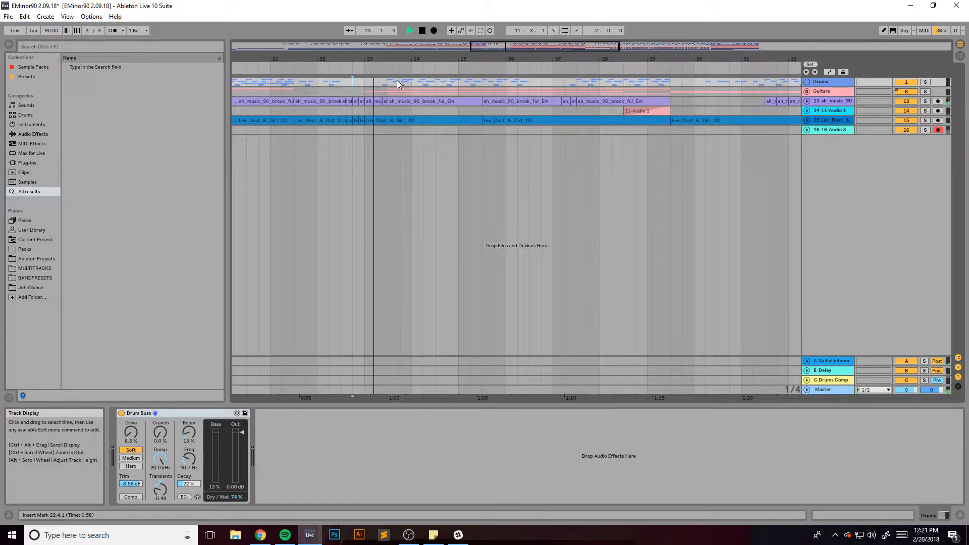
pyautogui.moveTo(507, 46); pyautogui.dragTo(521, 63)
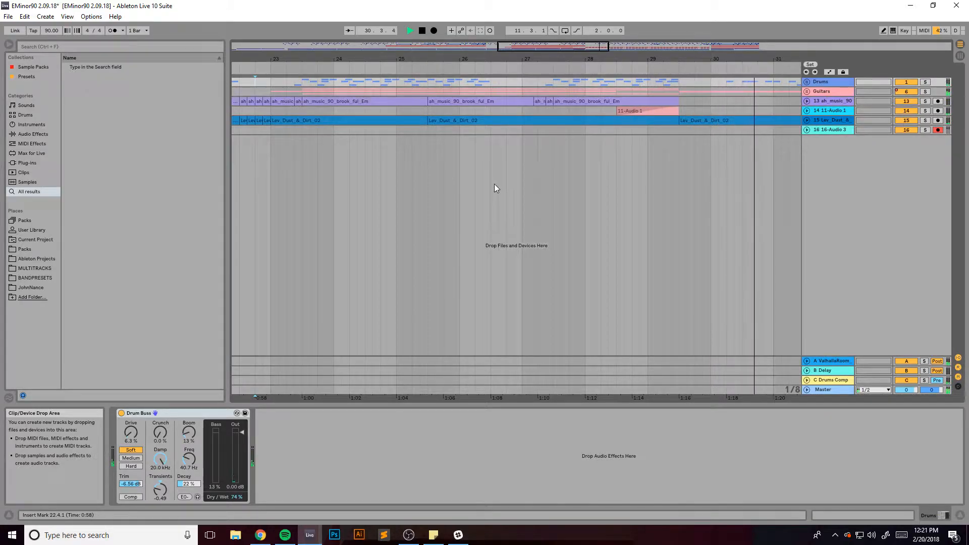
pyautogui.moveTo(531, 47); pyautogui.dragTo(534, 38)
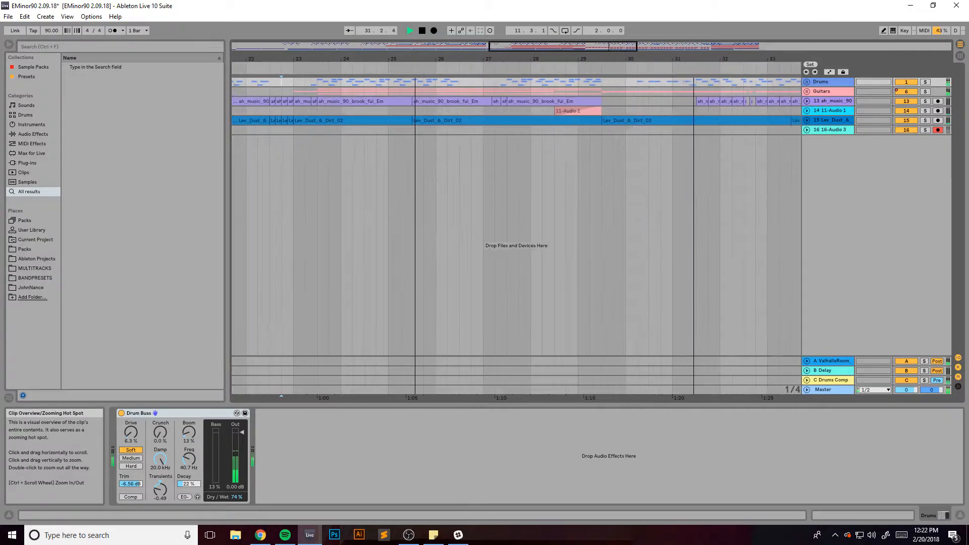
pyautogui.press('space')
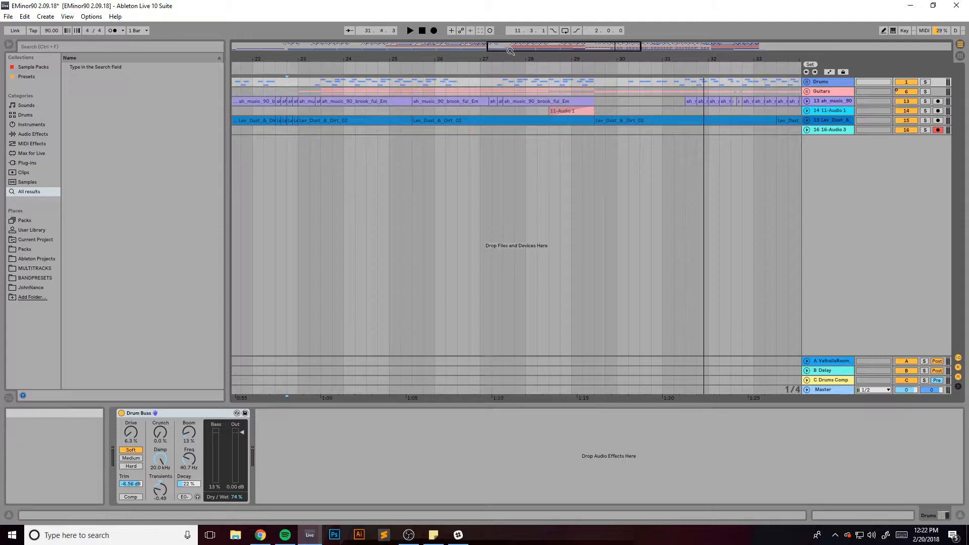
# Unfold the Drums group and play it soloed from bar 23.3
pyautogui.scroll(2, 316, 83)
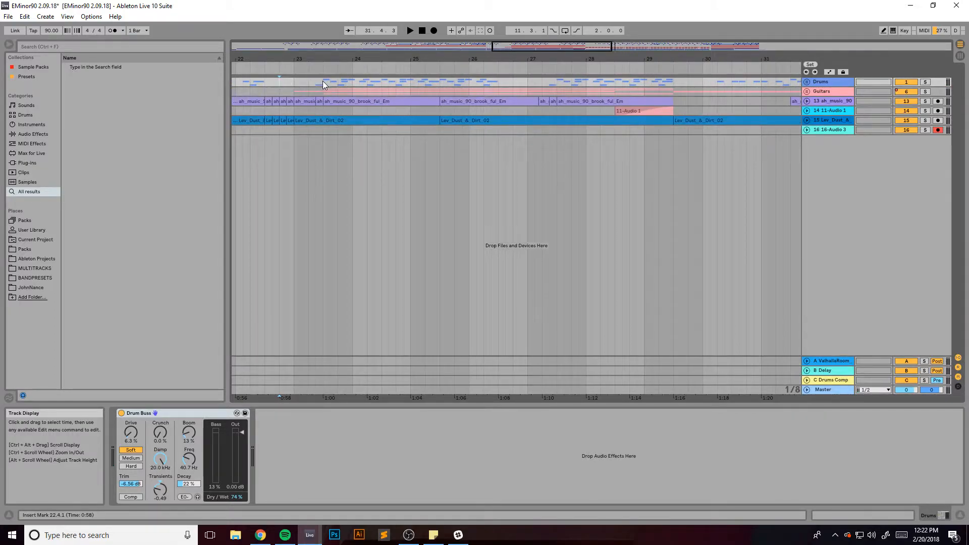
pyautogui.click(806, 82)
pyautogui.moveTo(510, 44); pyautogui.dragTo(509, 48)
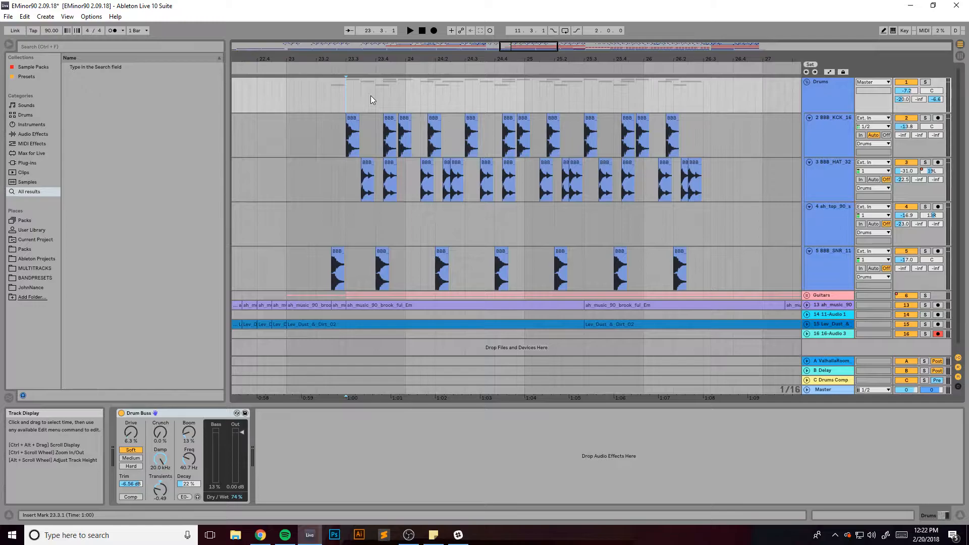
pyautogui.click(925, 82)
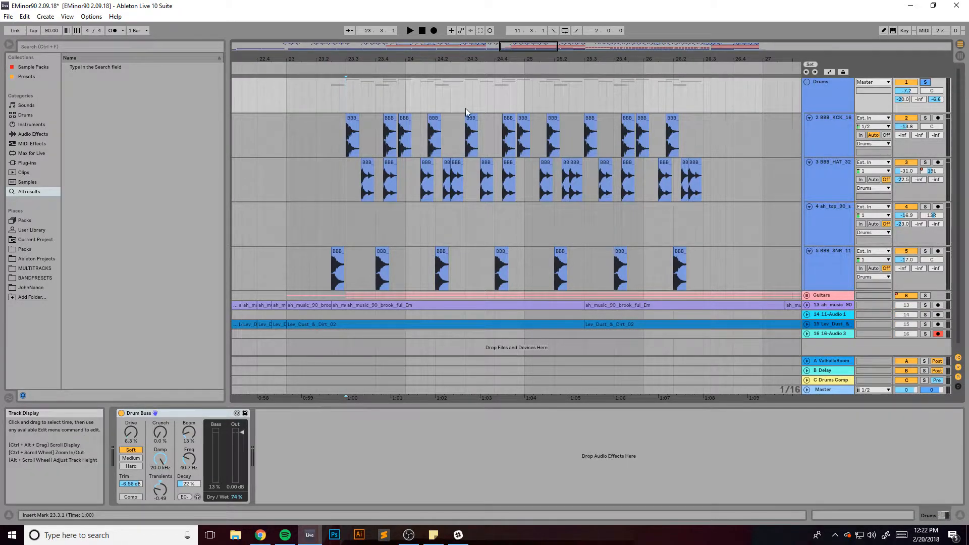
pyautogui.press('space')
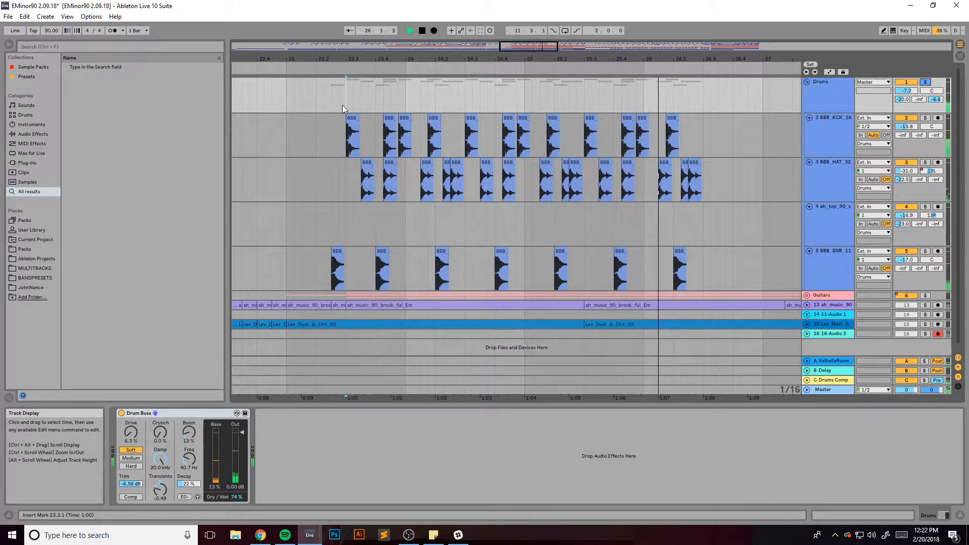
pyautogui.press('space')
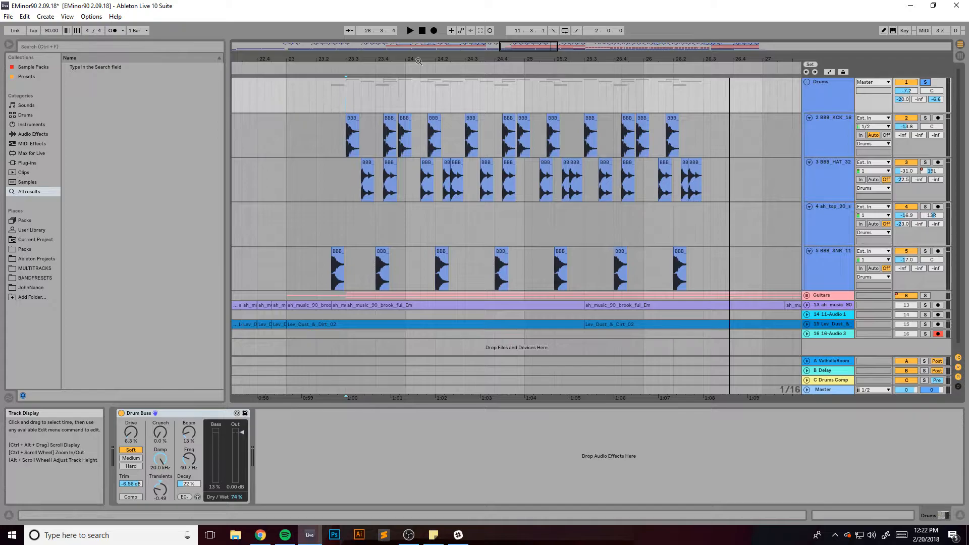
# Show the devices on the Drums group and on the C Drums Comp return track
pyautogui.moveTo(527, 47); pyautogui.dragTo(532, 52)
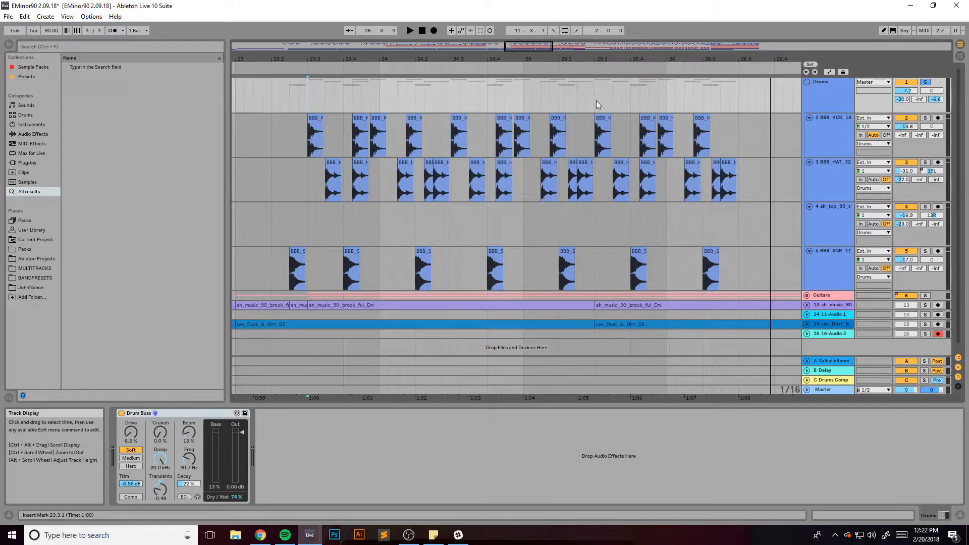
pyautogui.click(837, 87)
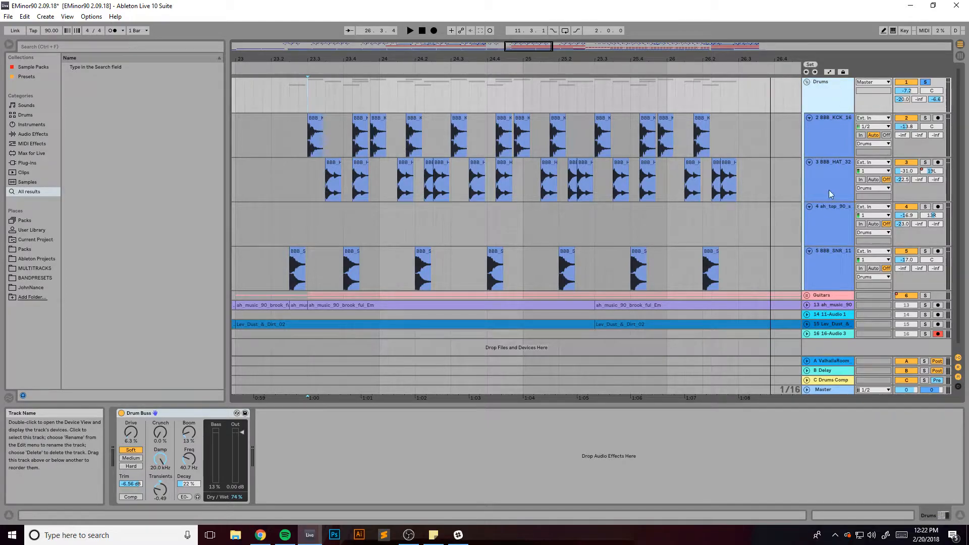
pyautogui.click(831, 380)
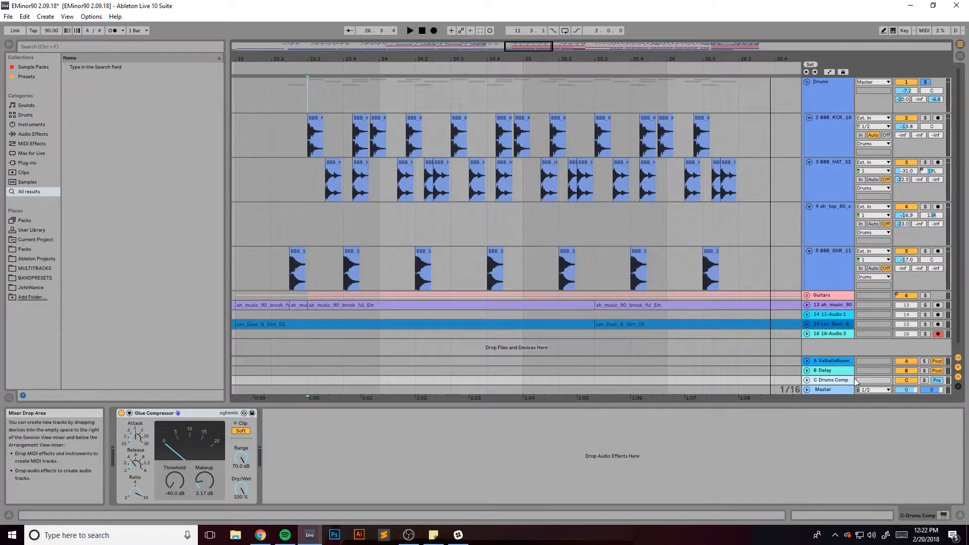
# Try inserting an additional return track and delete it again
pyautogui.rightClick(828, 344)
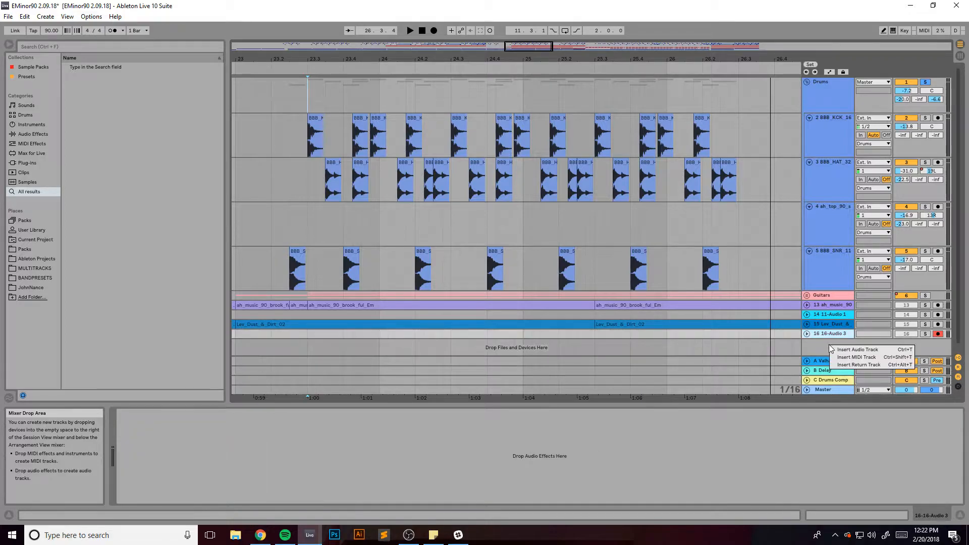
pyautogui.click(860, 365)
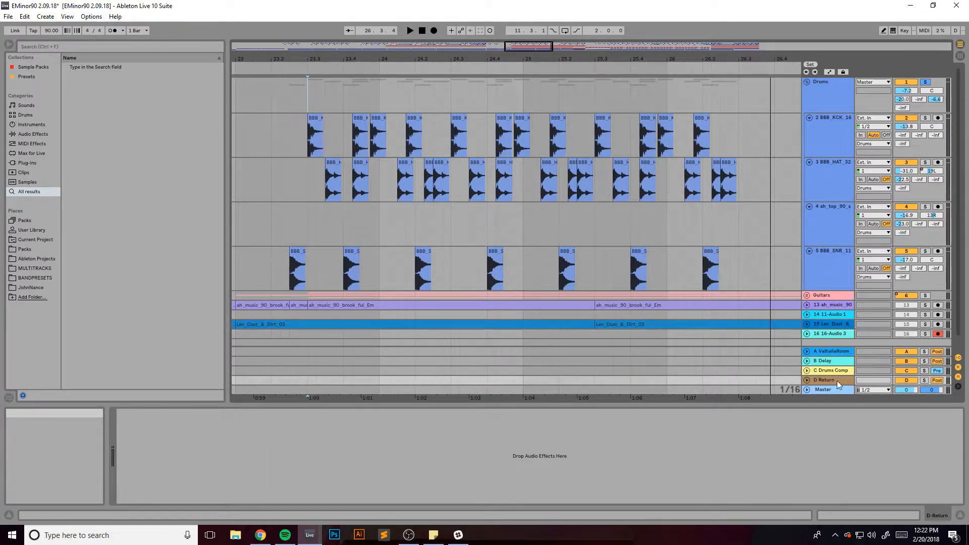
pyautogui.press('Delete')
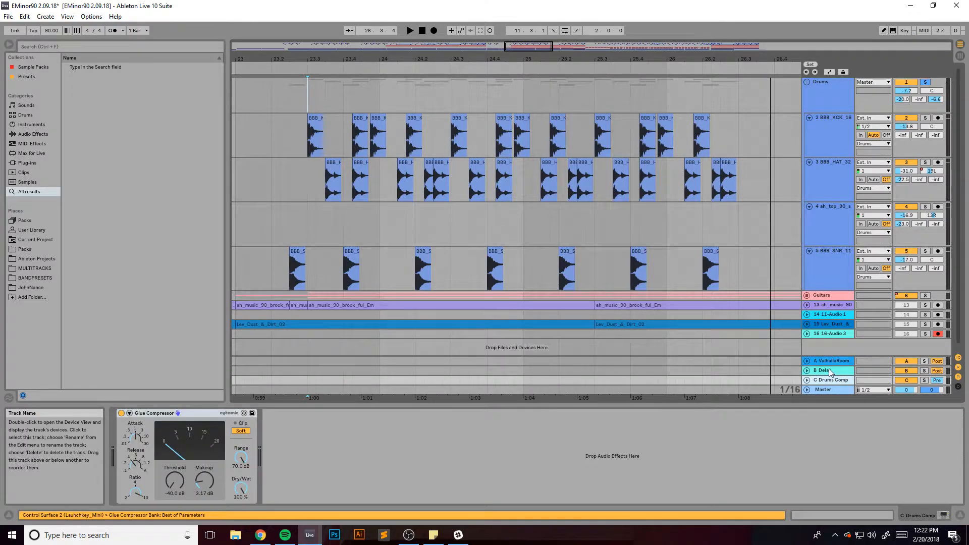
pyautogui.hotkey('ctrl', 'z')
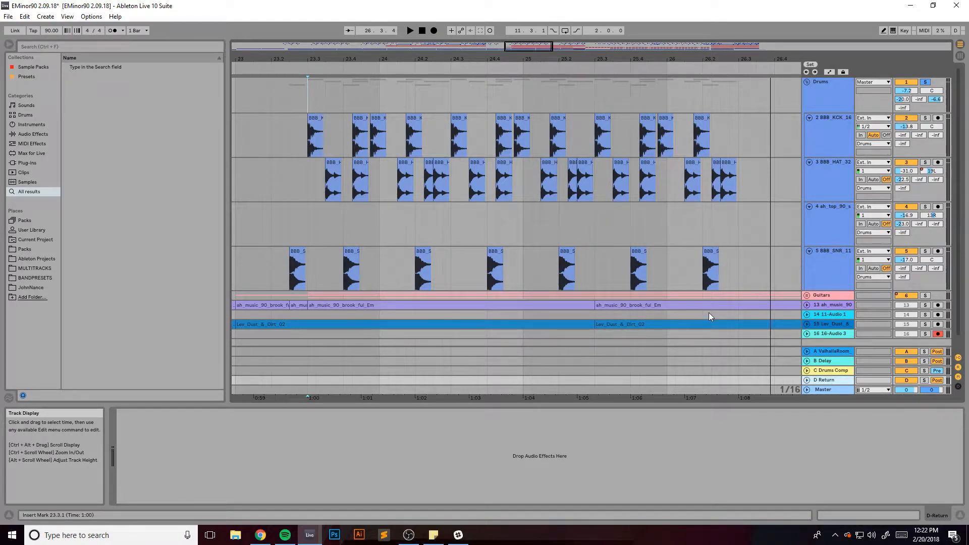
pyautogui.press('Delete')
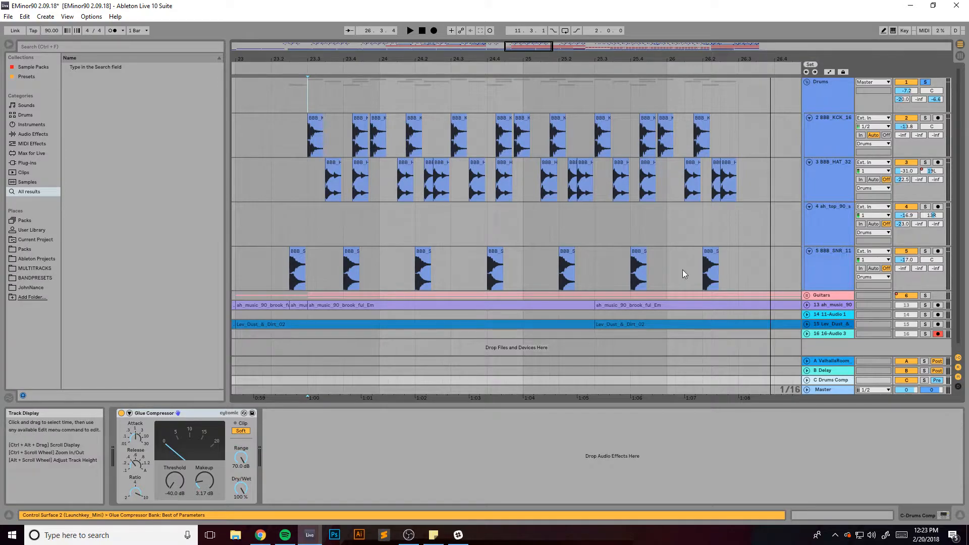
# Go through the device chains of the Drums group and its kick, hat, top loop and snare tracks
pyautogui.click(831, 95)
pyautogui.click(827, 130)
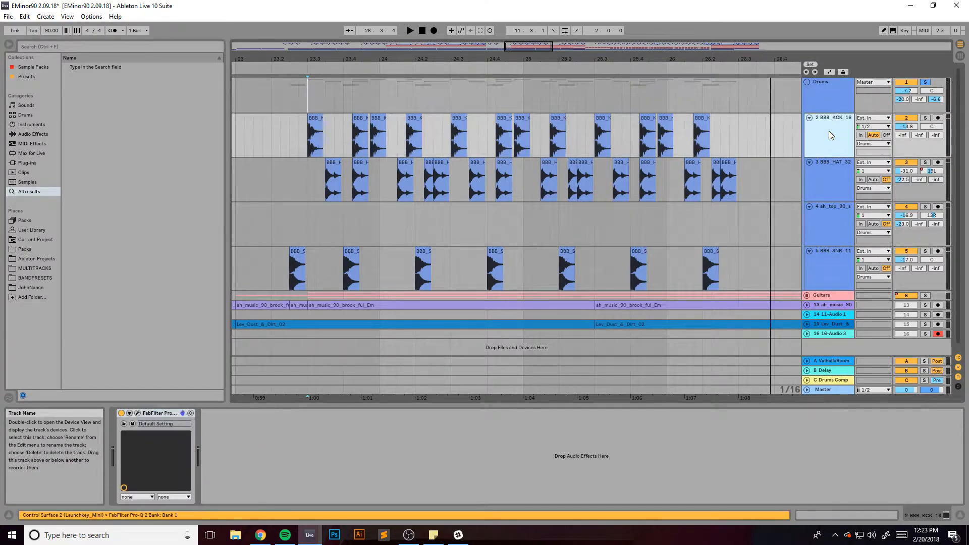
pyautogui.click(826, 180)
pyautogui.click(828, 226)
pyautogui.click(833, 259)
pyautogui.click(837, 229)
pyautogui.click(834, 187)
pyautogui.click(835, 144)
pyautogui.click(834, 185)
pyautogui.click(825, 225)
pyautogui.click(826, 261)
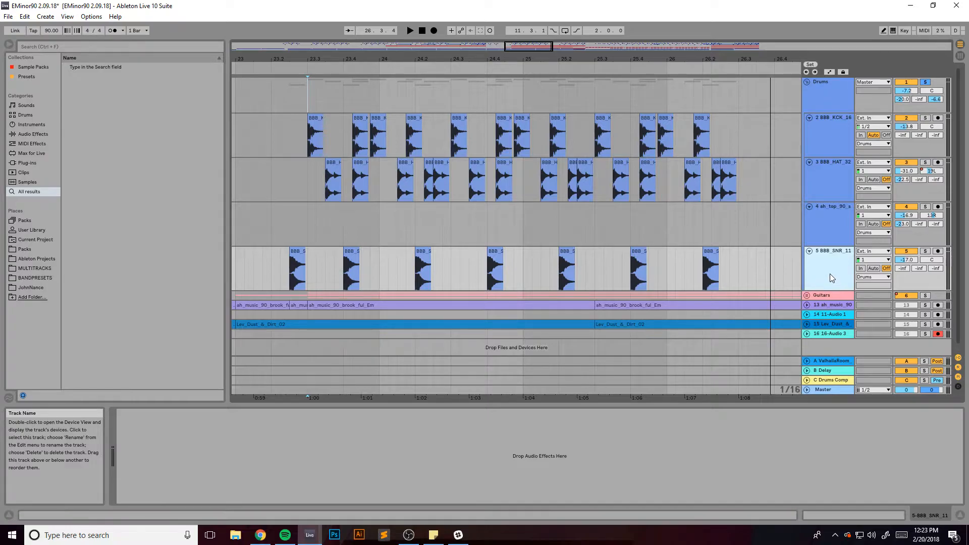
pyautogui.click(836, 218)
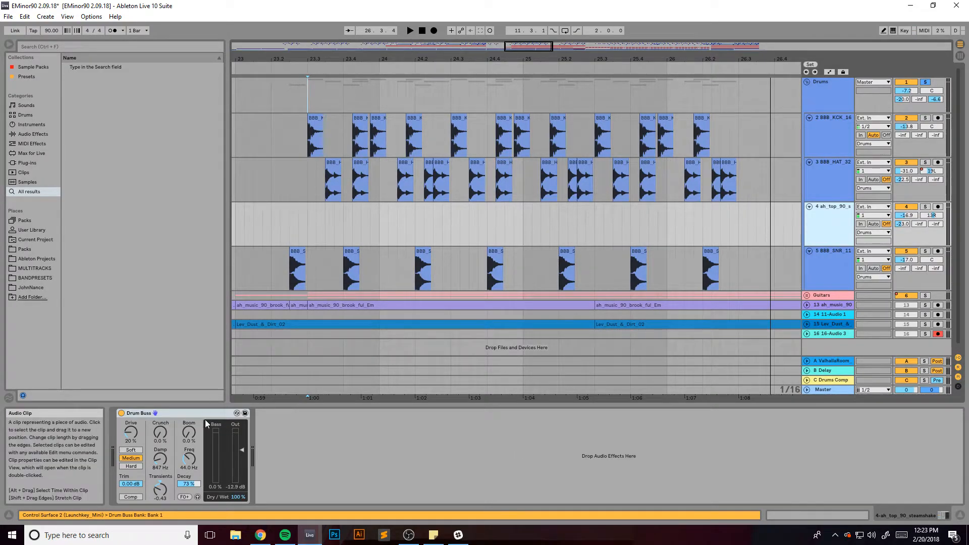
pyautogui.moveTo(292, 223); pyautogui.dragTo(631, 222)
# Inspect the FabFilter Pro-Q 2 curves on the BBB_HAT_32 and BBB_KCK_16 tracks, closing each plug-in window
pyautogui.click(843, 160)
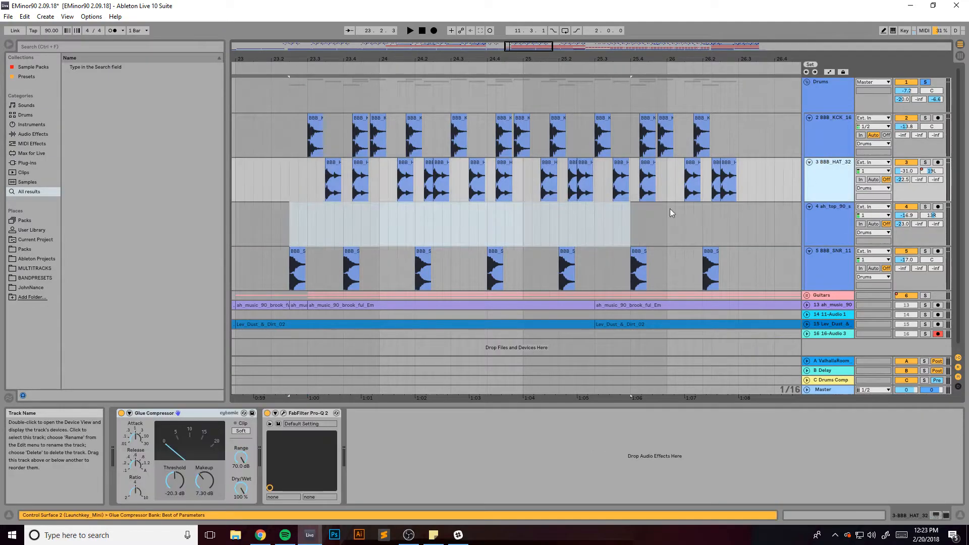
pyautogui.click(283, 413)
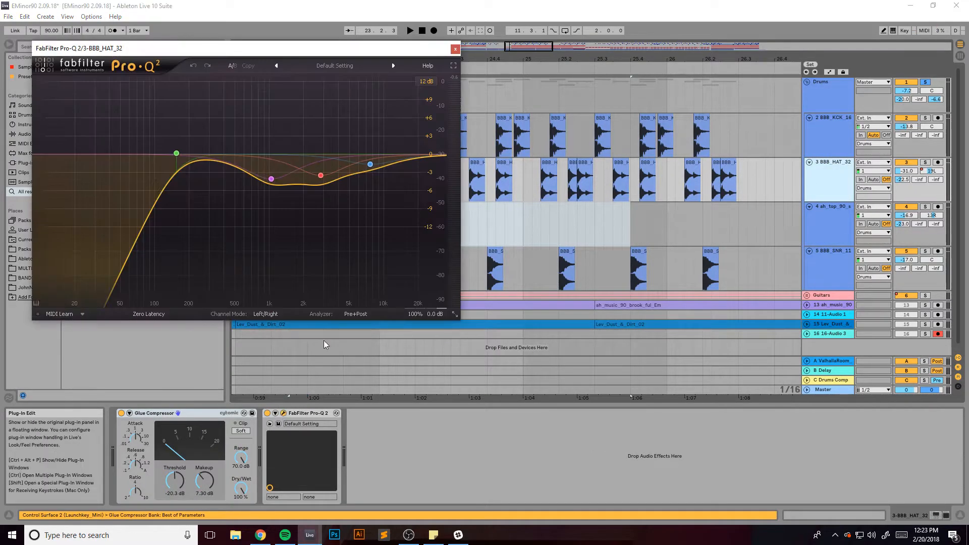
pyautogui.click(455, 49)
pyautogui.click(844, 126)
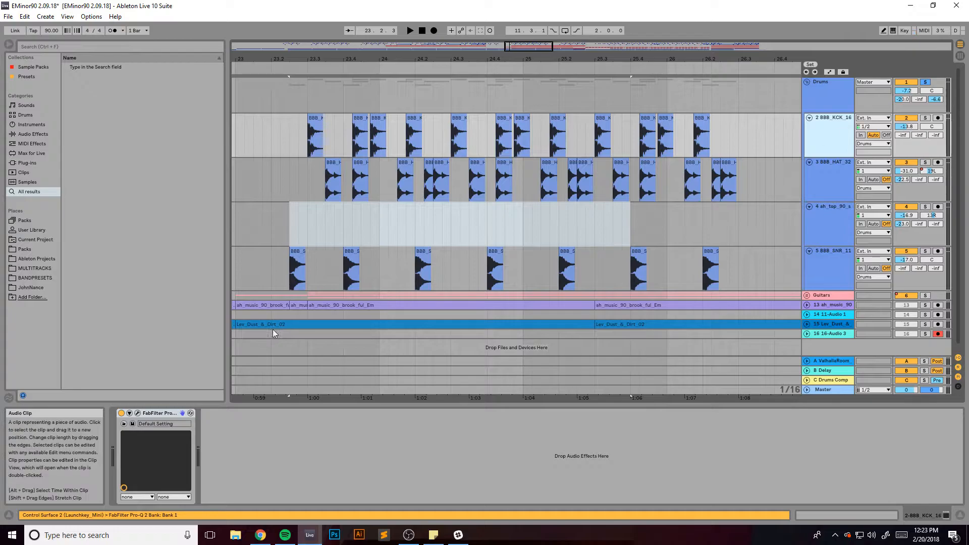
pyautogui.click(137, 413)
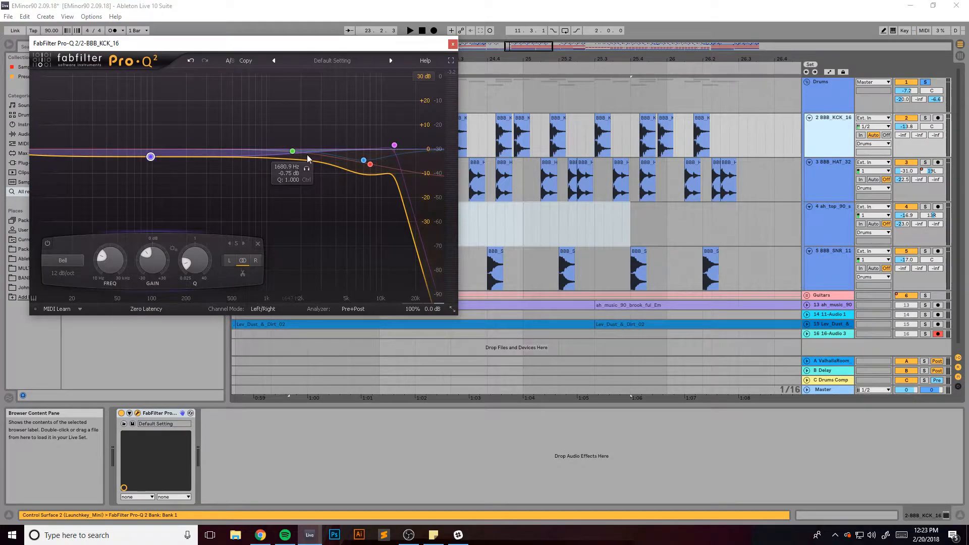
pyautogui.click(453, 45)
# Play the soloed Drums group again from bar 23.3 to about bar 25.3
pyautogui.scroll(-3, 363, 147)
pyautogui.click(318, 107)
pyautogui.moveTo(548, 57); pyautogui.dragTo(595, 66)
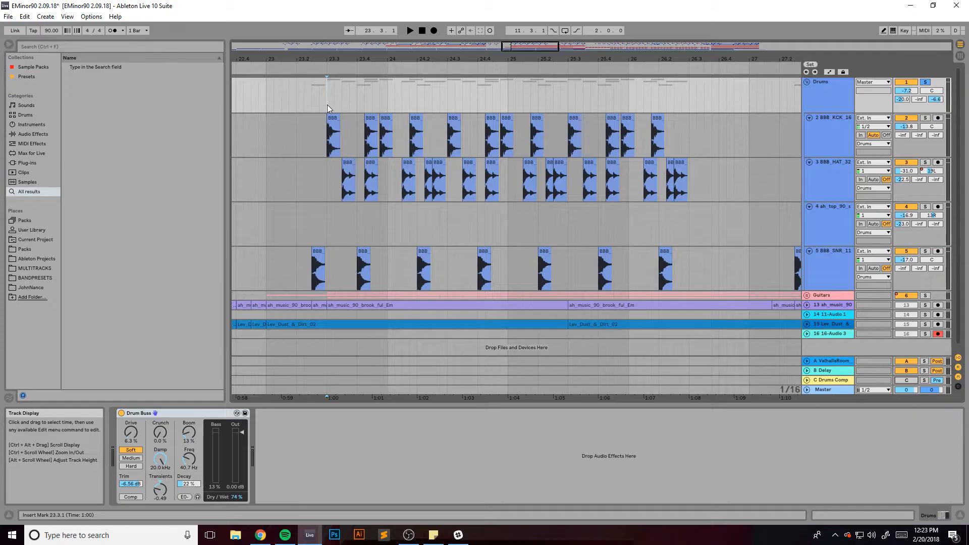
pyautogui.press('space')
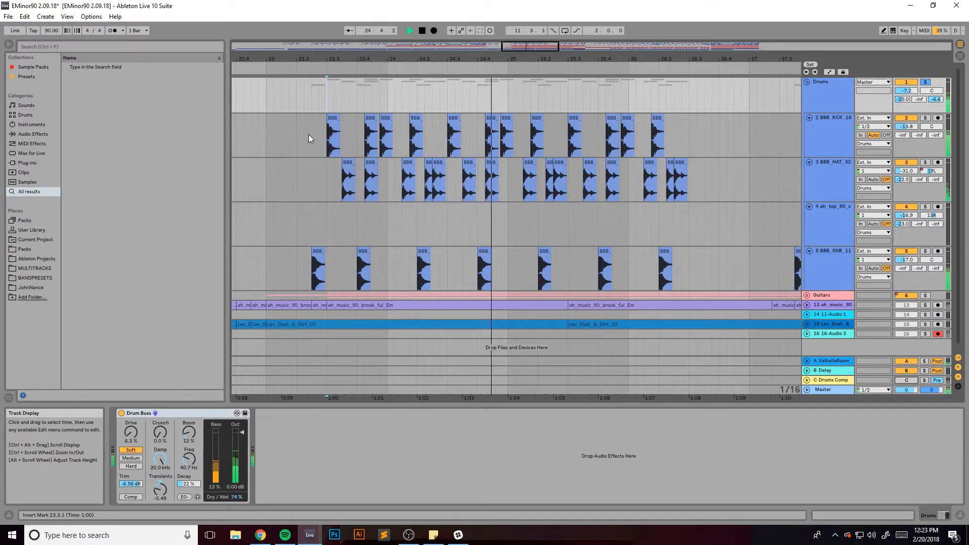
pyautogui.press('space')
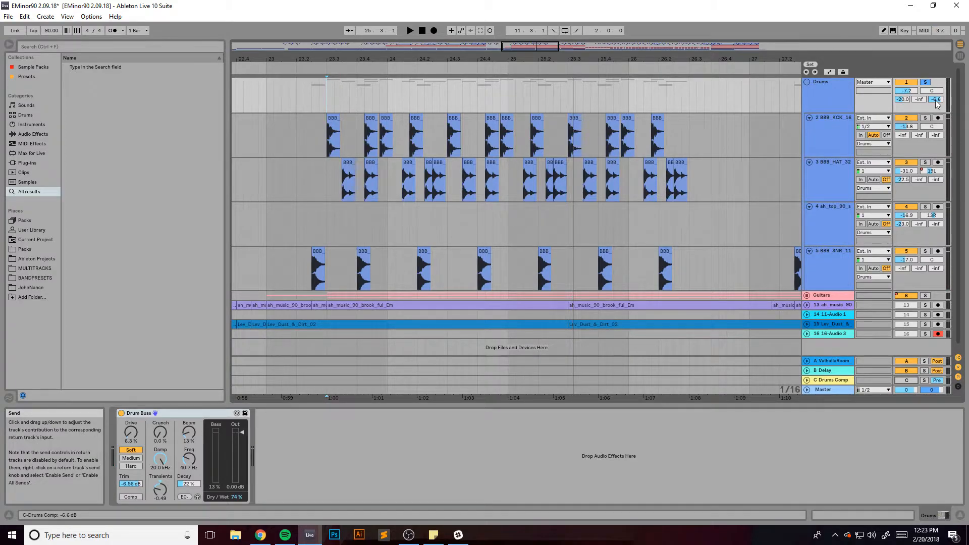
# Take the Drums group out of solo, and unfold and solo the C Drums Comp return track
pyautogui.click(926, 82)
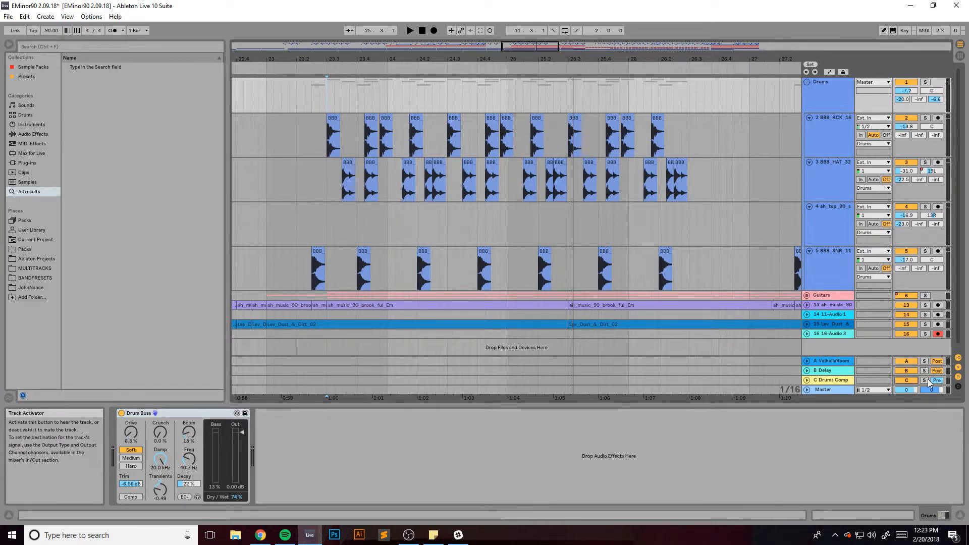
pyautogui.click(808, 380)
pyautogui.click(807, 379)
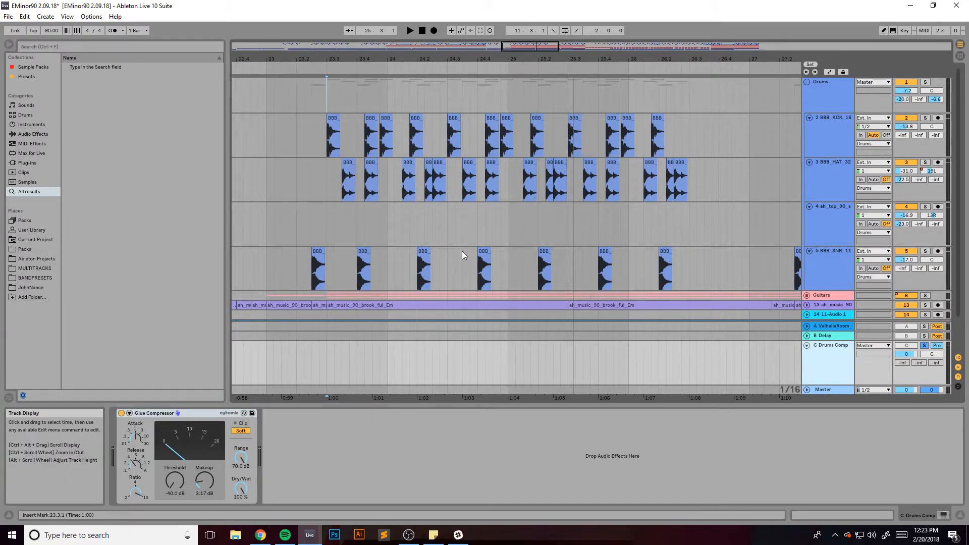
# Play the soloed C Drums Comp return from bar 23.3 and examine its Glue Compressor's compression meter
pyautogui.press('space')
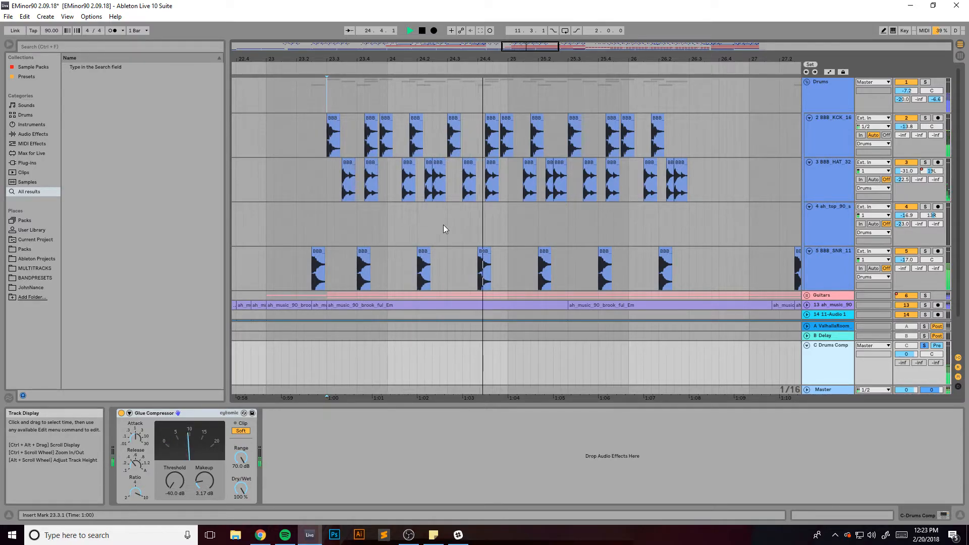
pyautogui.press('space')
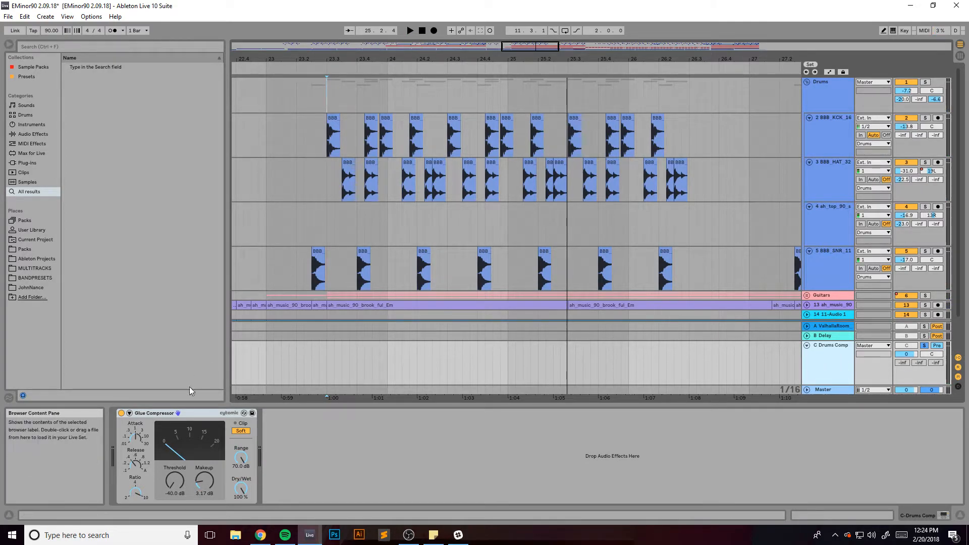
pyautogui.click(190, 412)
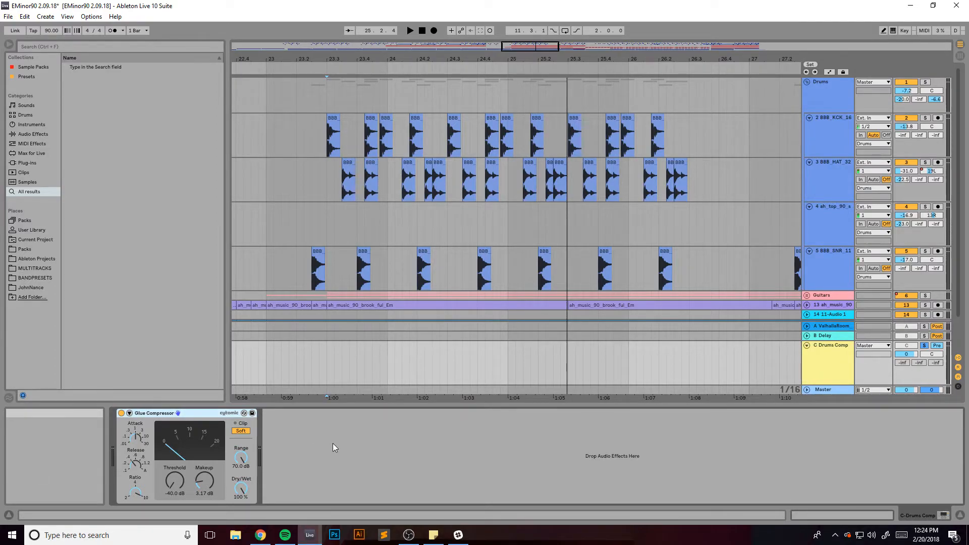
pyautogui.press('space')
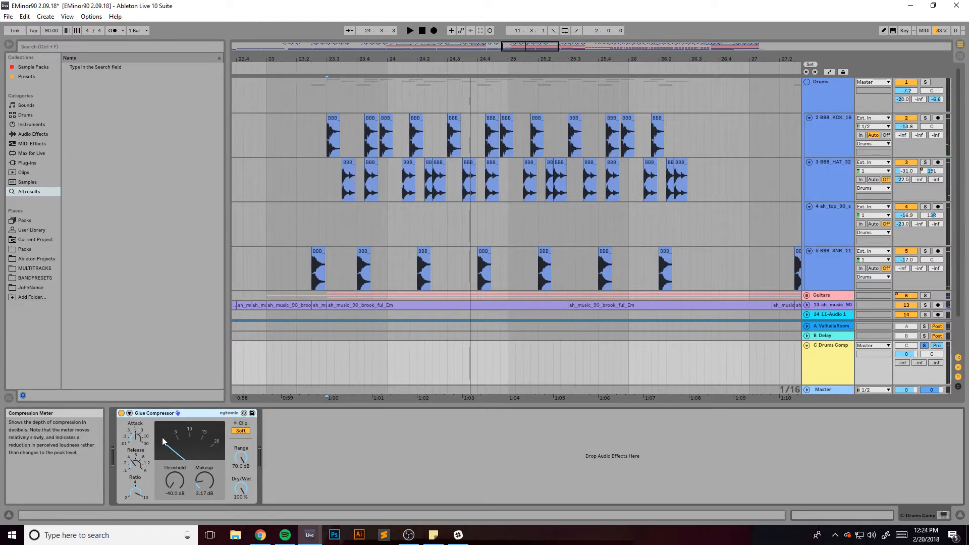
# Play the soloed C Drums Comp return again, and solo the Drums group to play it with the return from bar 23.3
pyautogui.press('space')
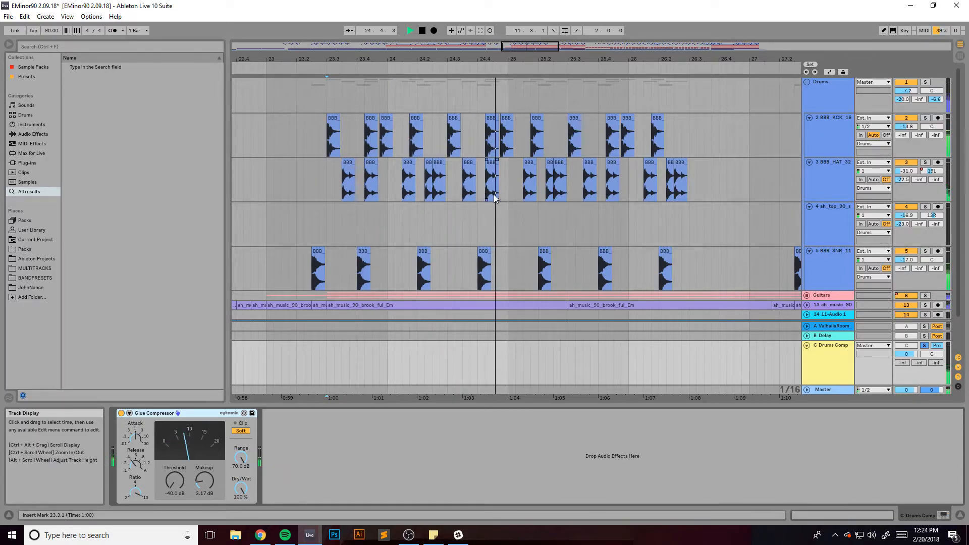
pyautogui.press('space')
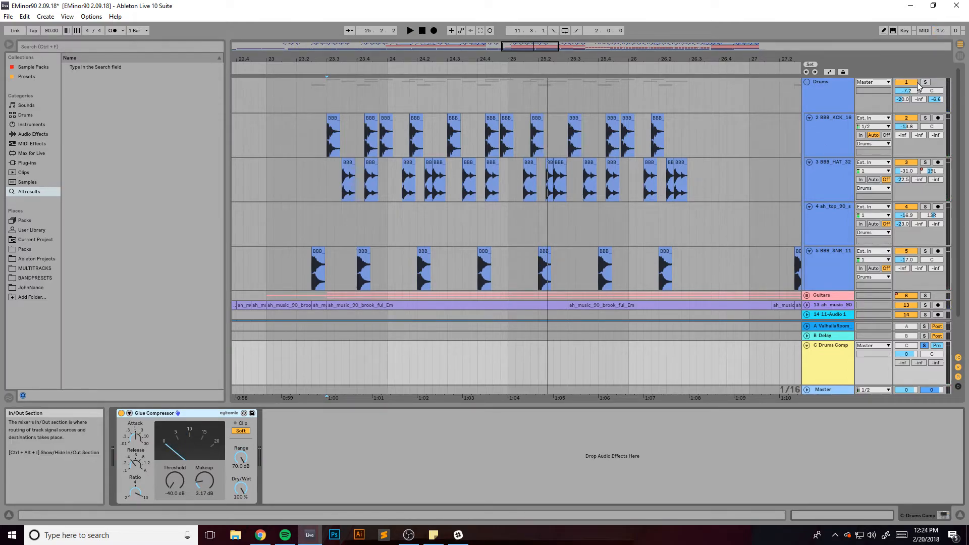
pyautogui.press('space')
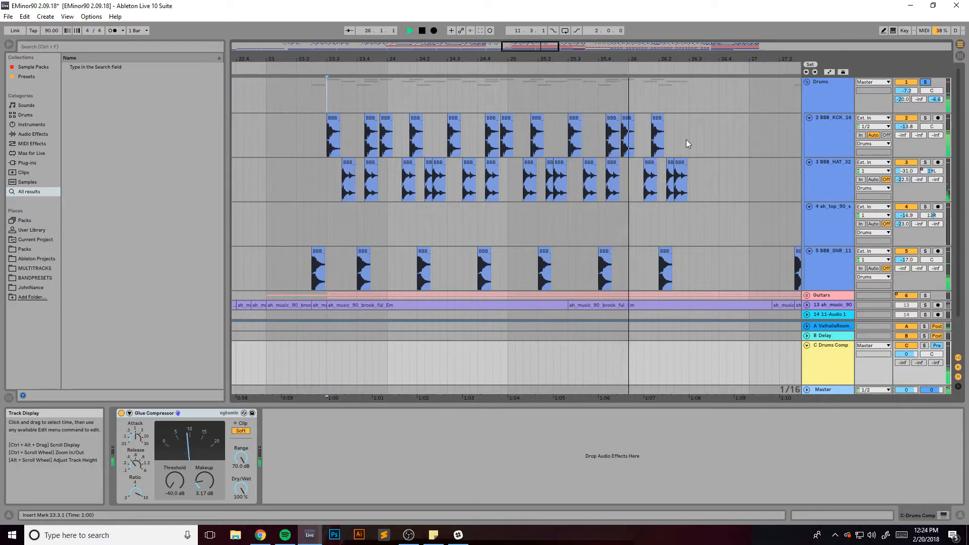
pyautogui.press('space')
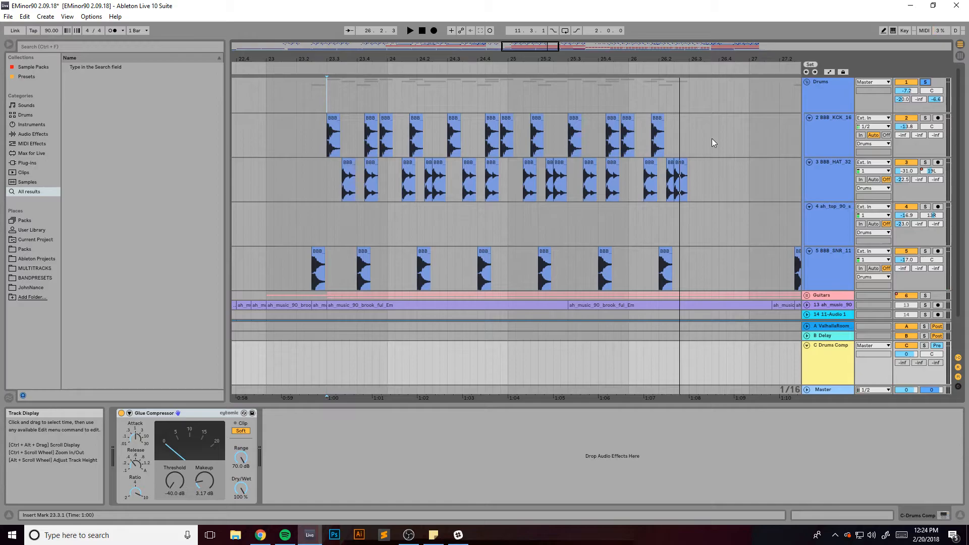
# Select the Drums group and vary its send to C Drums Comp while playing the soloed group from bar 23.3
pyautogui.moveTo(324, 127); pyautogui.dragTo(691, 275)
pyautogui.click(324, 145)
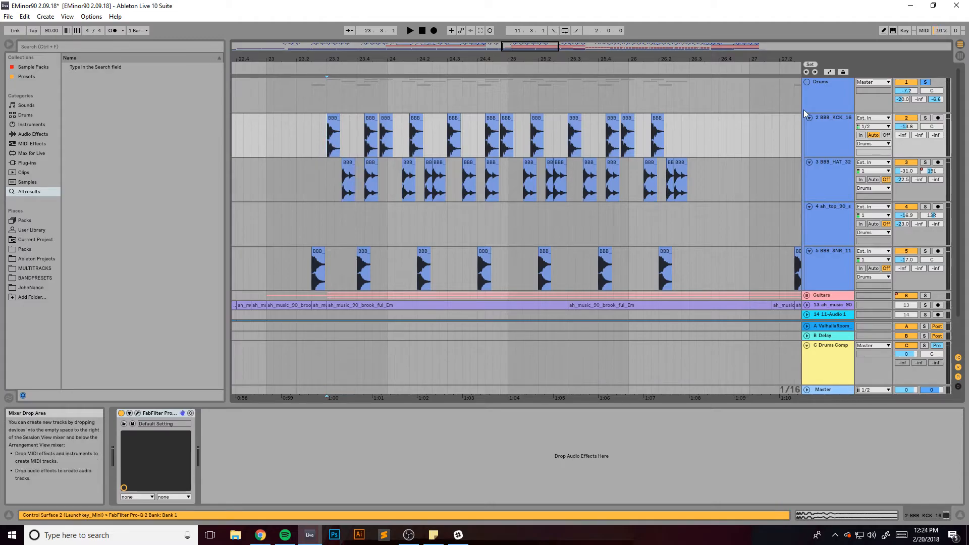
pyautogui.click(823, 97)
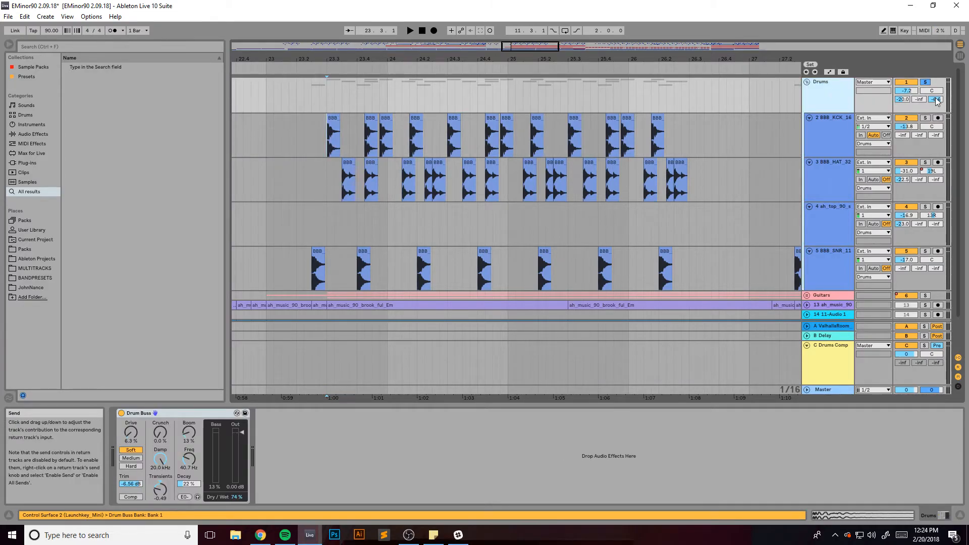
pyautogui.moveTo(937, 98)
pyautogui.mouseDown()
pyautogui.moveTo(935, 66)
pyautogui.moveTo(938, 101)
pyautogui.mouseUp()
pyautogui.press('space')
pyautogui.press('space')
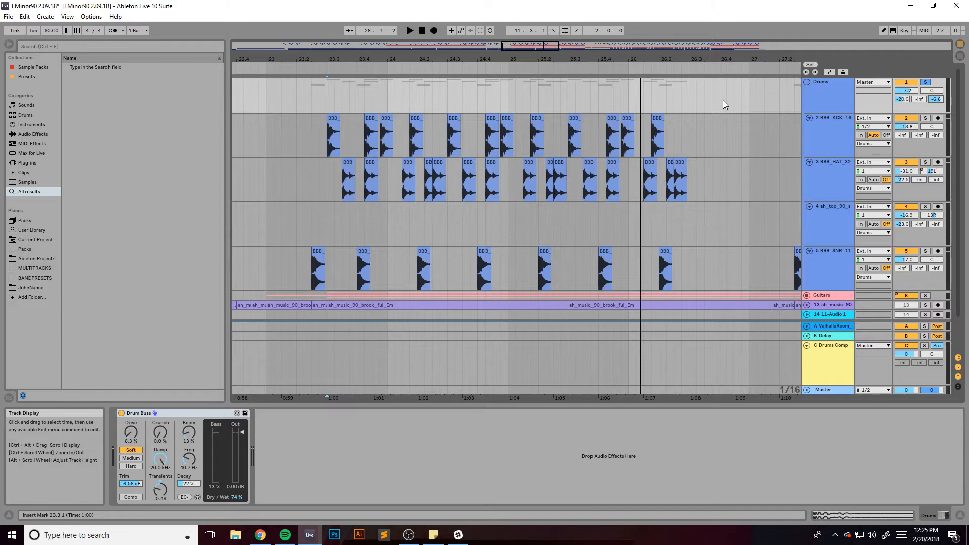
# Fold the C Drums Comp return track
pyautogui.moveTo(525, 47); pyautogui.dragTo(522, 37)
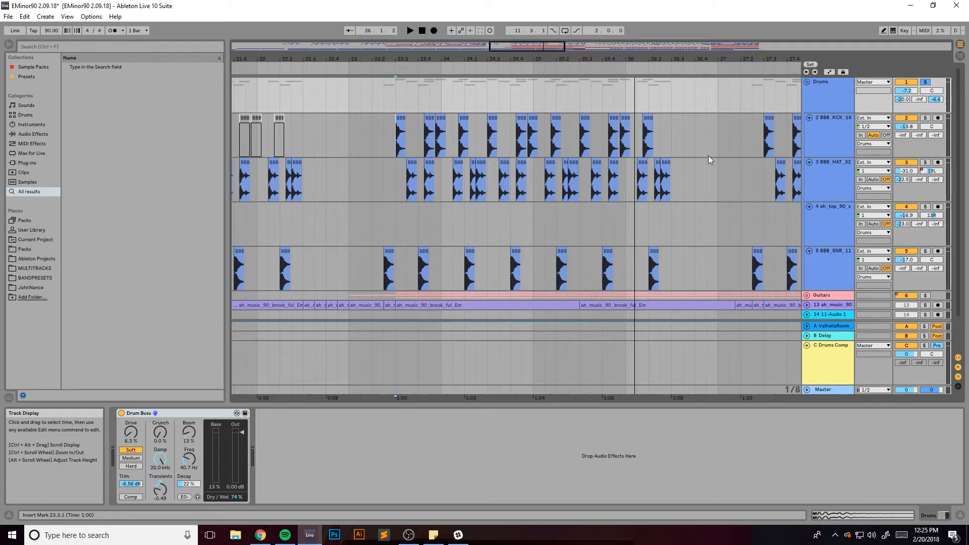
pyautogui.moveTo(519, 47); pyautogui.dragTo(520, 62)
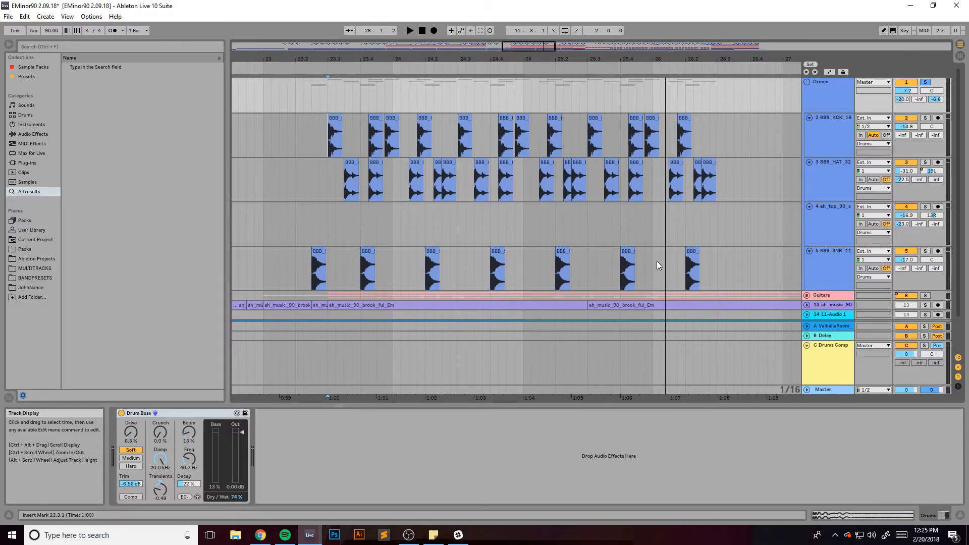
pyautogui.click(806, 345)
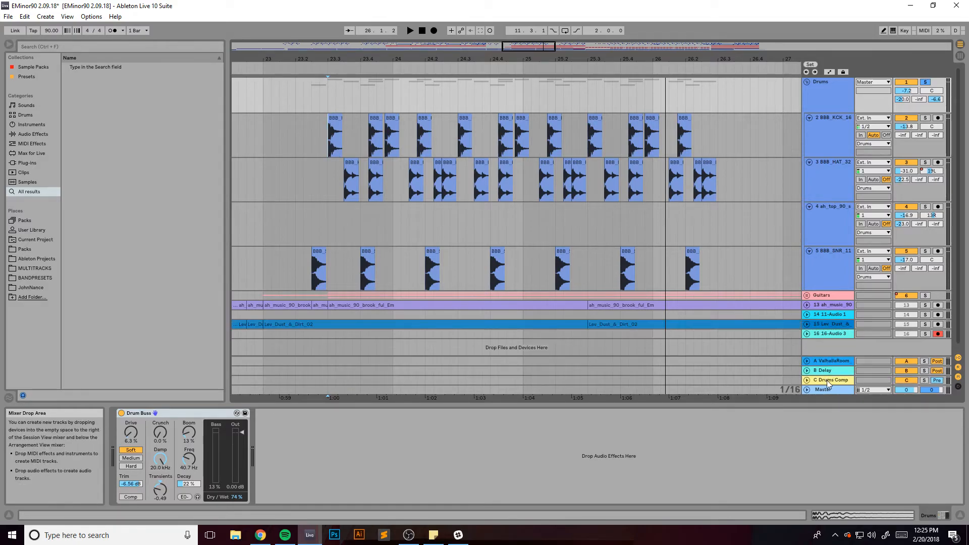
# Search for saturator and add a Saturator after the Glue Compressor on the C Drums Comp return
pyautogui.click(829, 381)
pyautogui.hotkey('ctrl', 'f')
pyautogui.write('saturator')
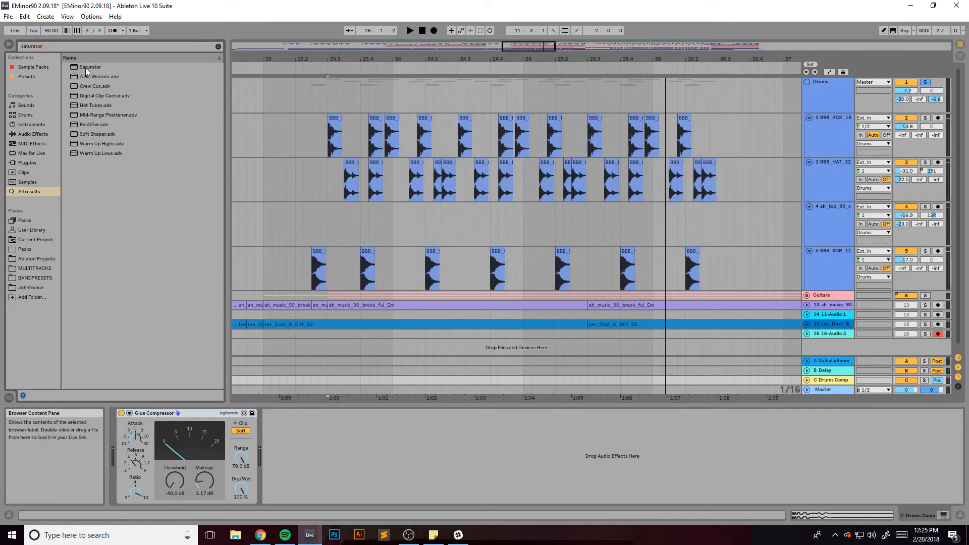
pyautogui.moveTo(86, 67); pyautogui.dragTo(368, 444)
# Bypass the Glue Compressor and, during playback, set the Saturator's Drive to 30.3 dB and the Drums group's send C to -23.4
pyautogui.click(121, 413)
pyautogui.press('space')
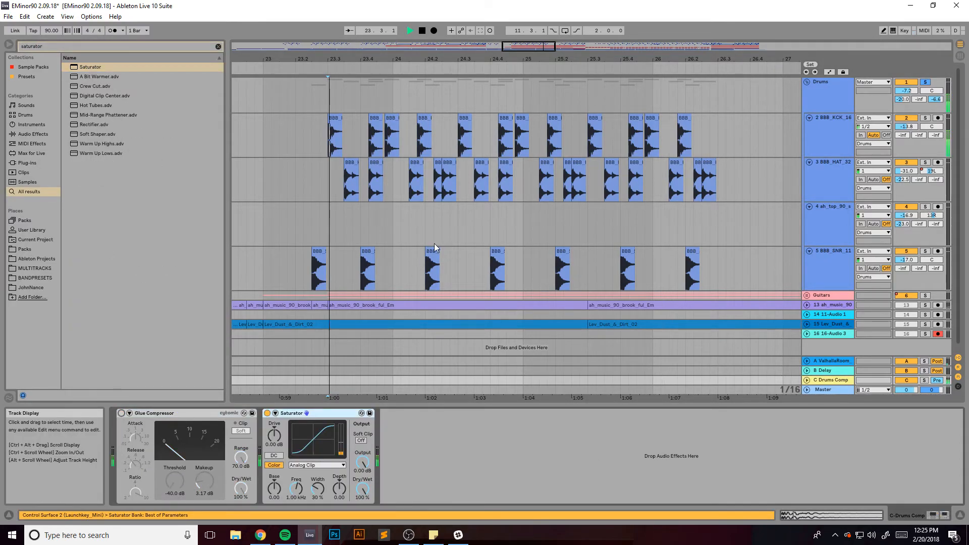
pyautogui.moveTo(274, 435); pyautogui.dragTo(274, 368)
pyautogui.moveTo(935, 99); pyautogui.dragTo(936, 120)
pyautogui.press('space')
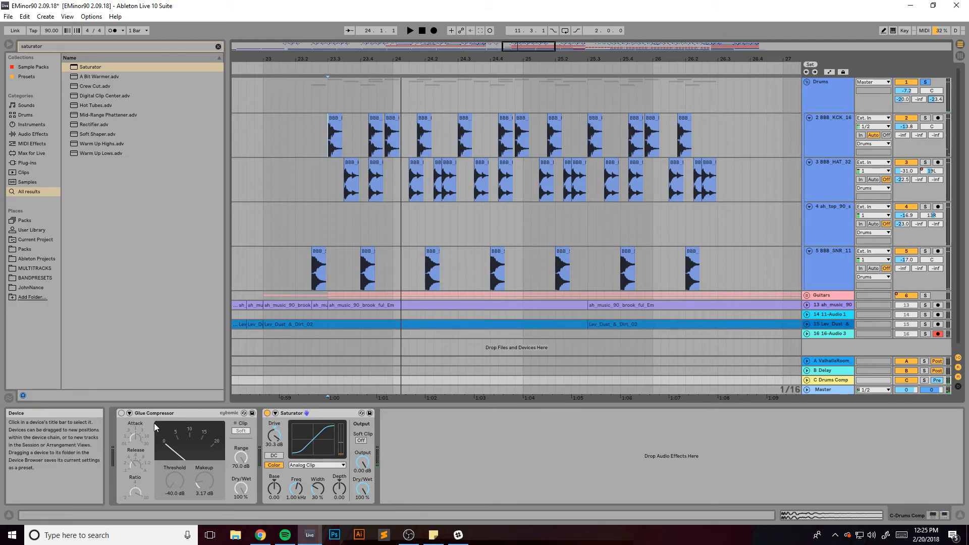
# Turn the Glue Compressor back on, set the Saturator's Drive to 16.6 dB, and play the drums to about bar 25.1
pyautogui.click(121, 413)
pyautogui.moveTo(274, 435)
pyautogui.mouseDown()
pyautogui.moveTo(274, 444)
pyautogui.moveTo(274, 420)
pyautogui.mouseUp()
pyautogui.press('space')
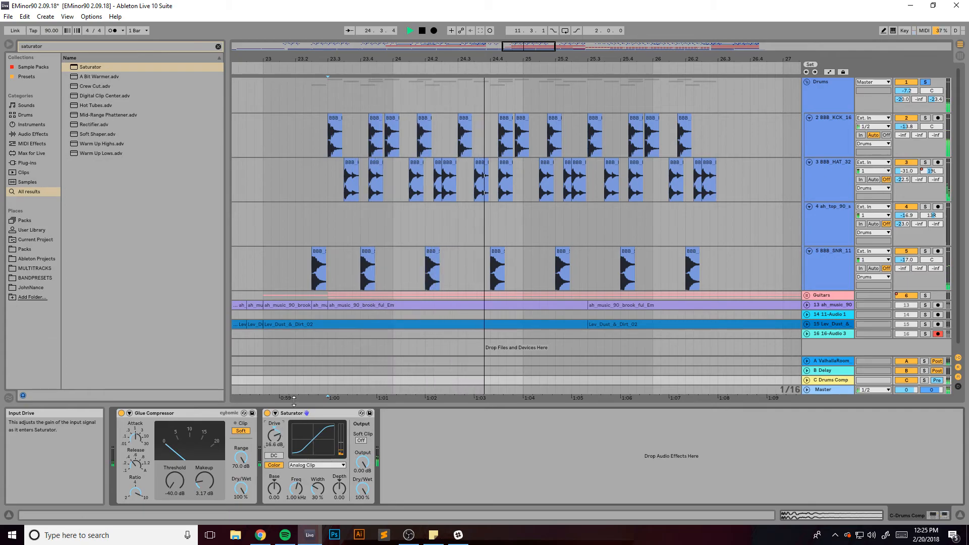
pyautogui.press('space')
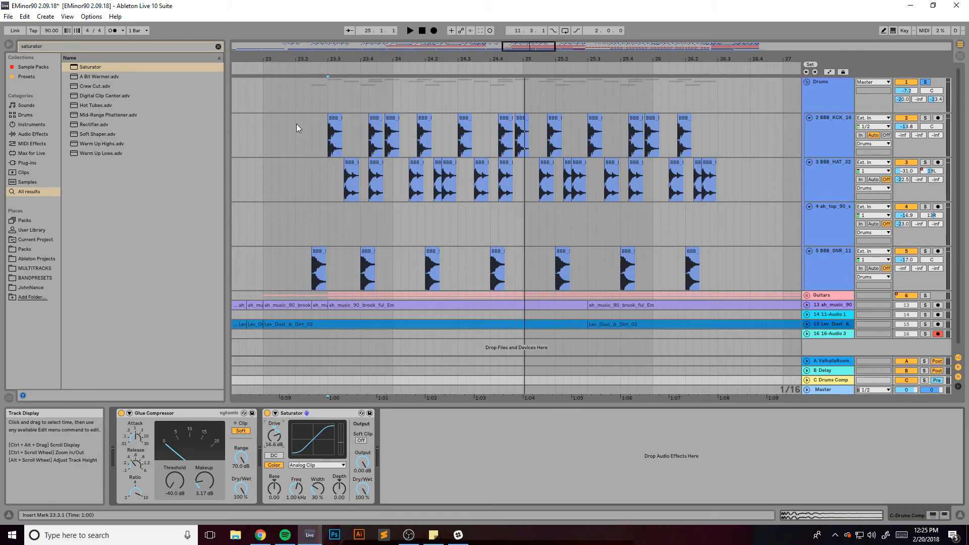
# Return the Drums group's send C to -6.6 and delete the Saturator from the C Drums Comp return
pyautogui.moveTo(513, 49); pyautogui.dragTo(514, 35)
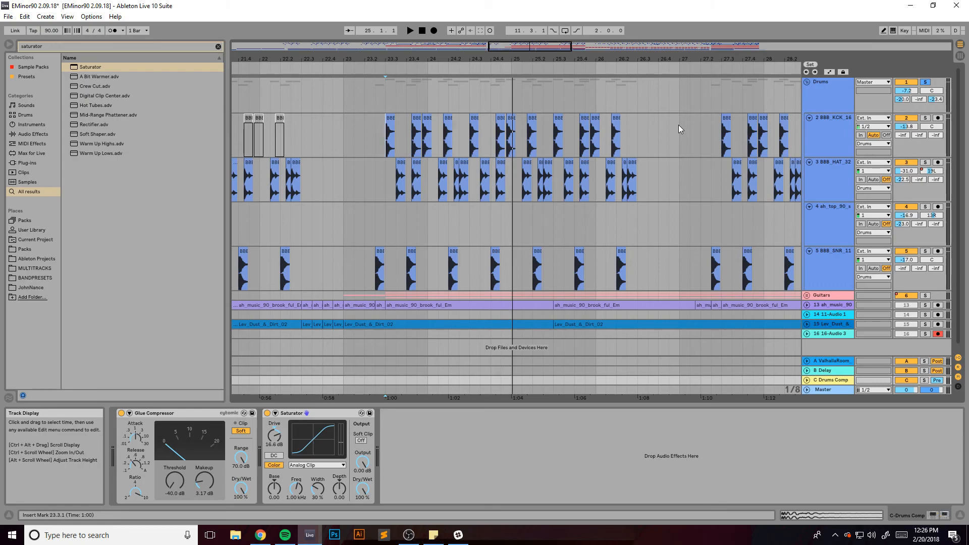
pyautogui.moveTo(498, 59); pyautogui.dragTo(482, 82)
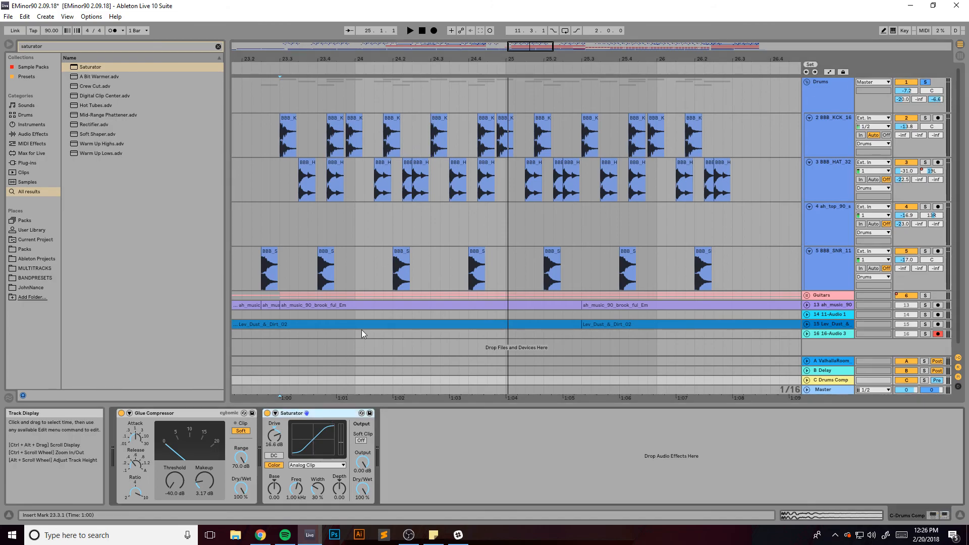
pyautogui.press('Delete')
# Take the Drums group out of solo and fold it
pyautogui.moveTo(549, 59); pyautogui.dragTo(630, 48)
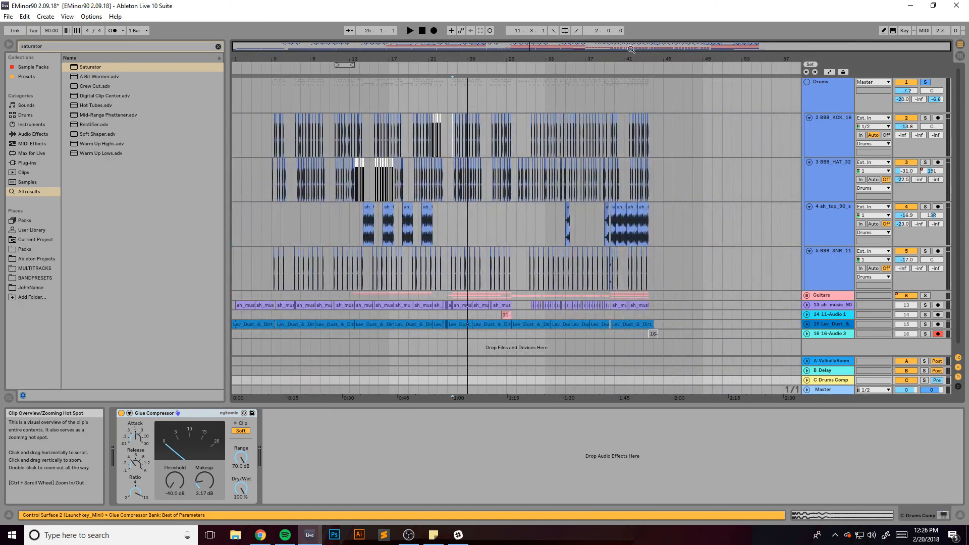
pyautogui.click(809, 81)
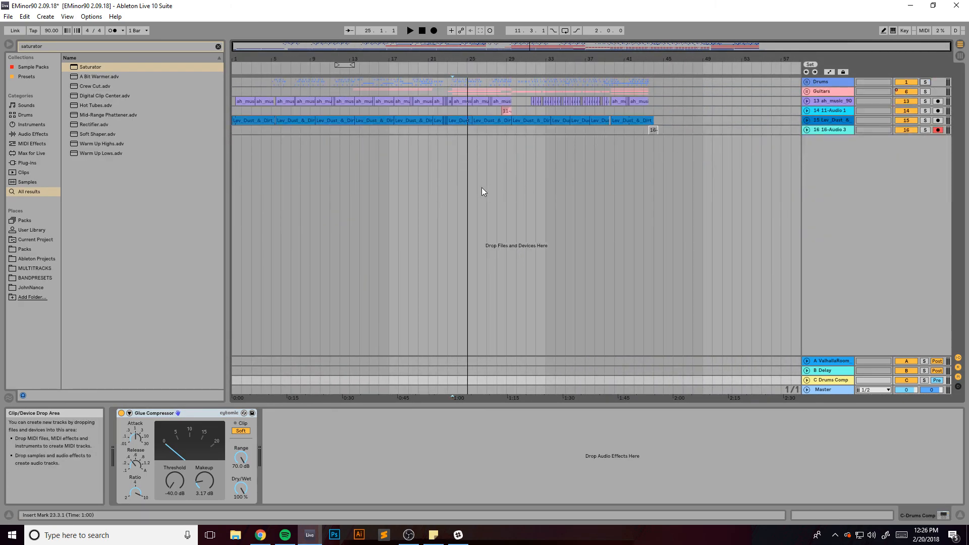